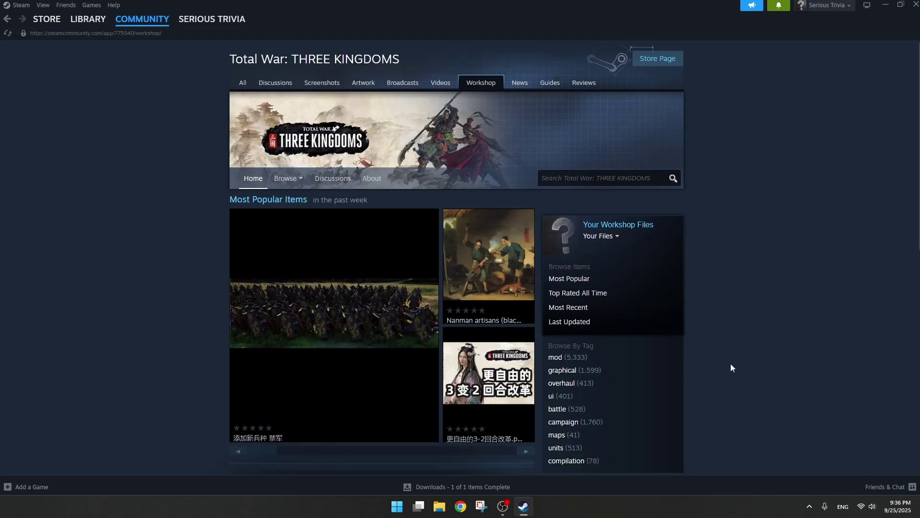
Open the workshop page of The Gathering : Core Object 1.2.2 from the subscribed items for Total War: THREE KINGDOMS.
scroll(730, 367, down, 2)
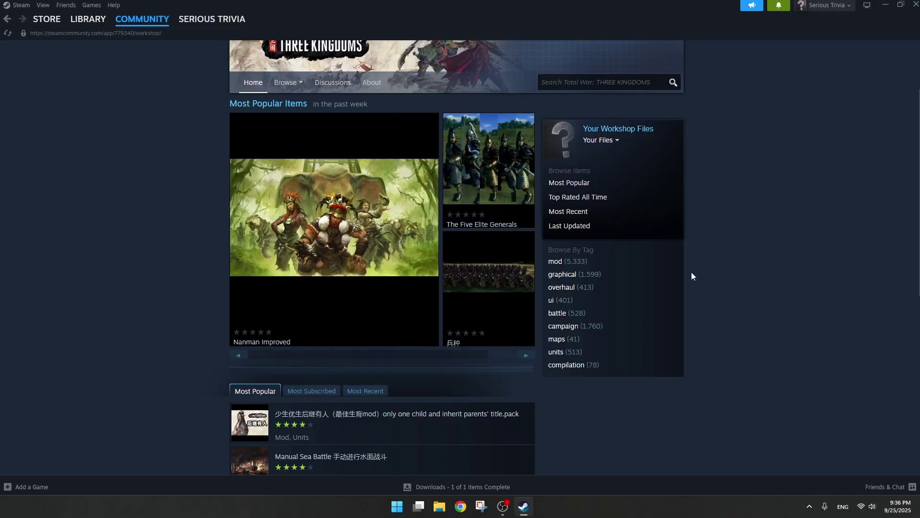
click(608, 143)
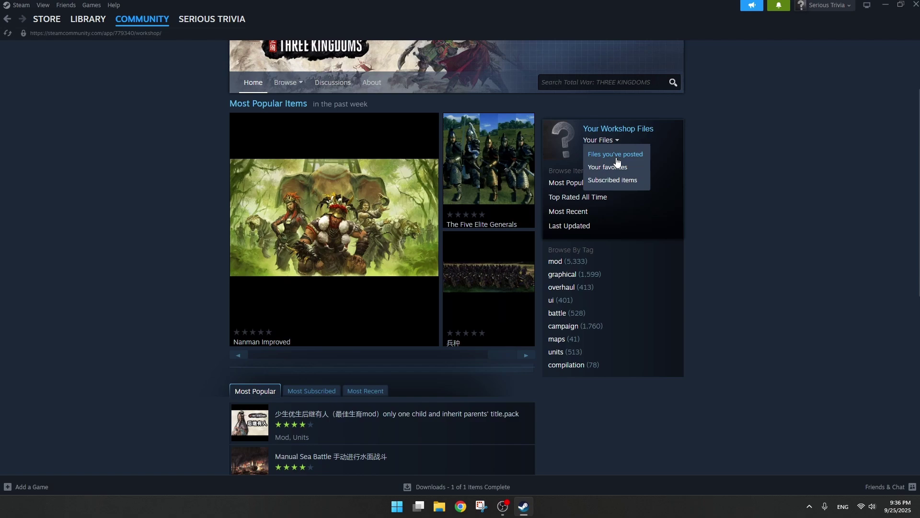
click(621, 180)
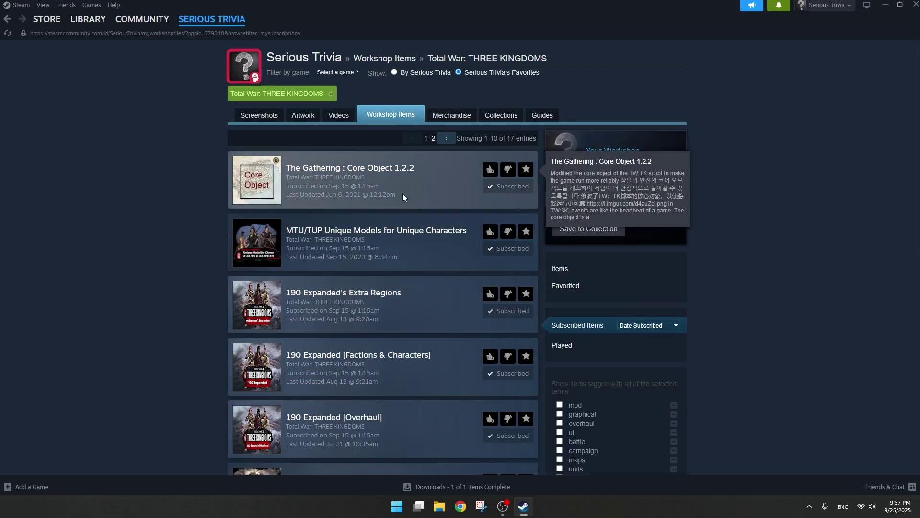
click(388, 174)
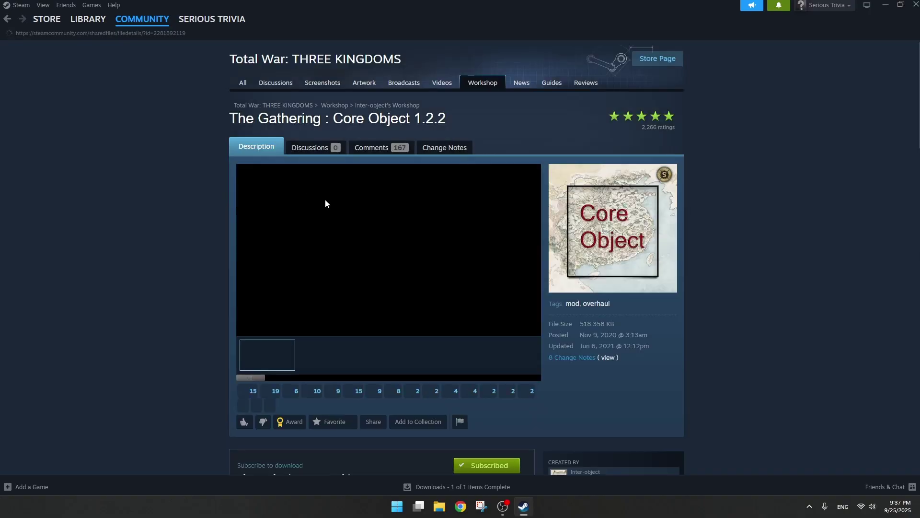
Read through the description and core features of The Gathering : Core Object 1.2.2 mod.
scroll(510, 289, down, 2)
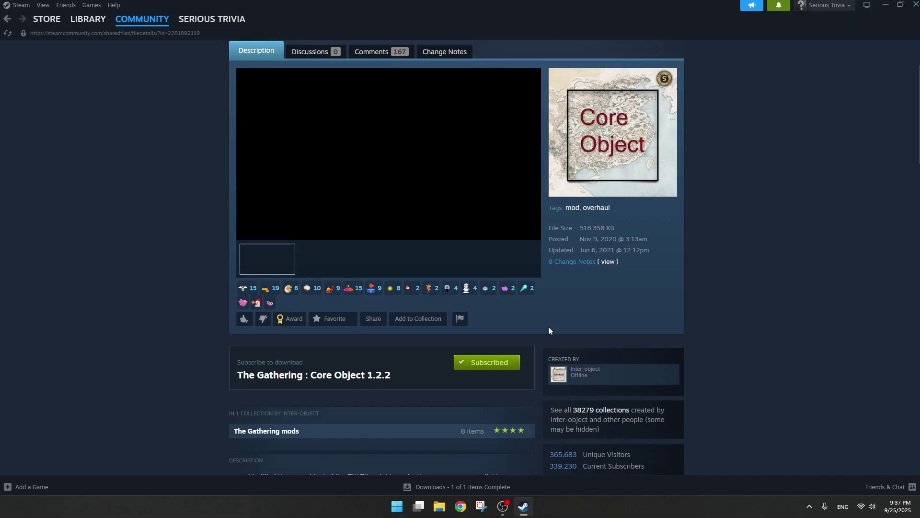
scroll(509, 308, down, 1)
scroll(508, 308, down, 1)
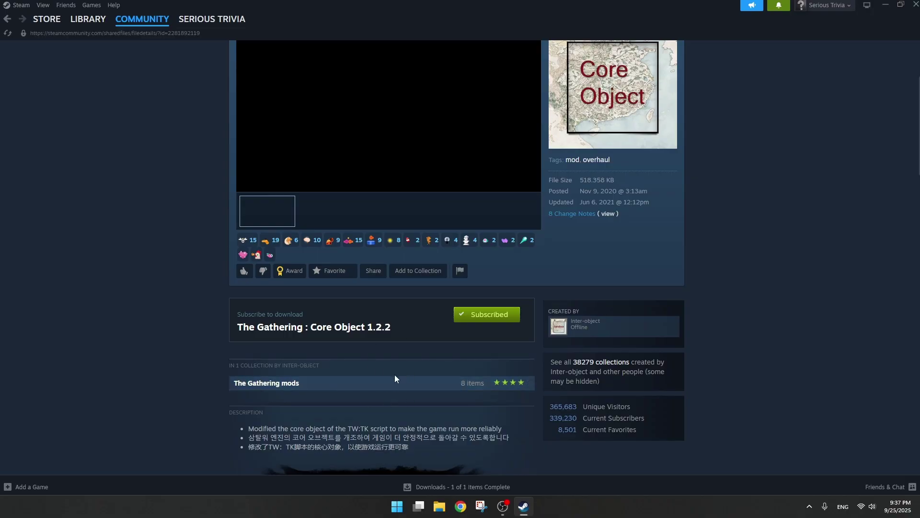
scroll(401, 358, down, 5)
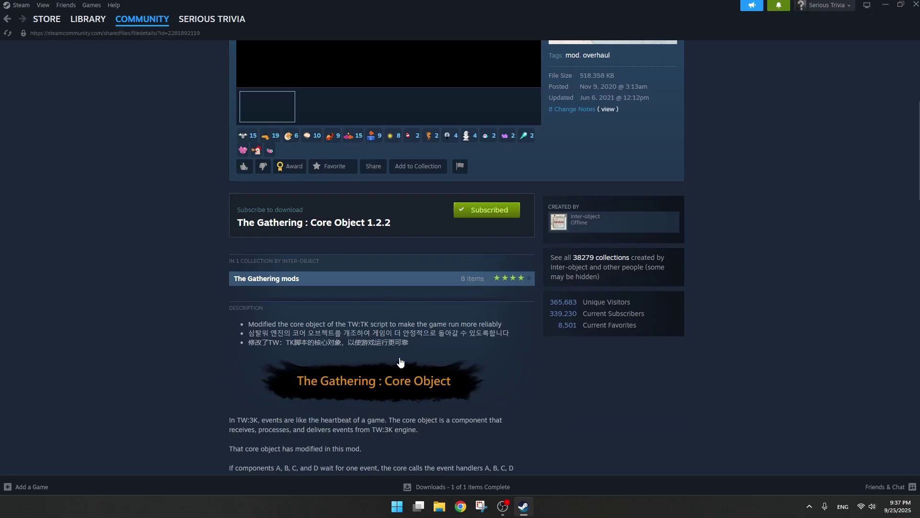
scroll(401, 362, down, 3)
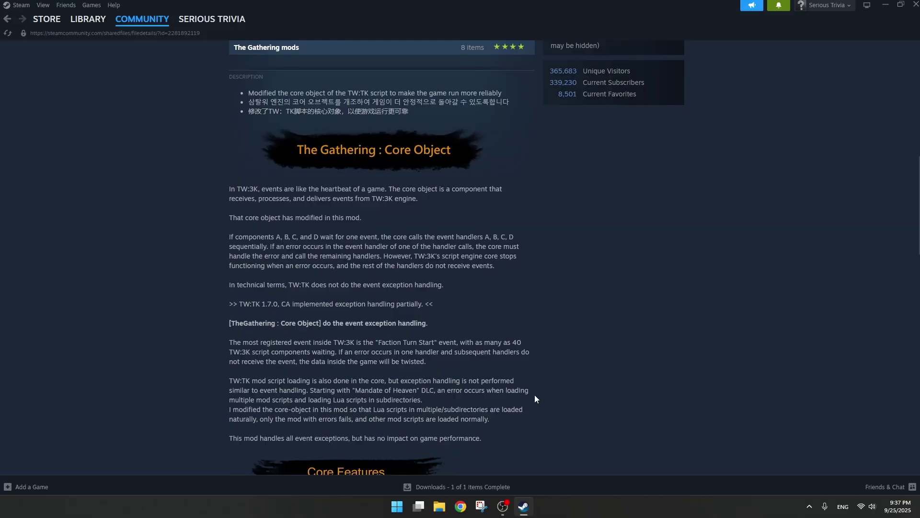
scroll(503, 373, down, 4)
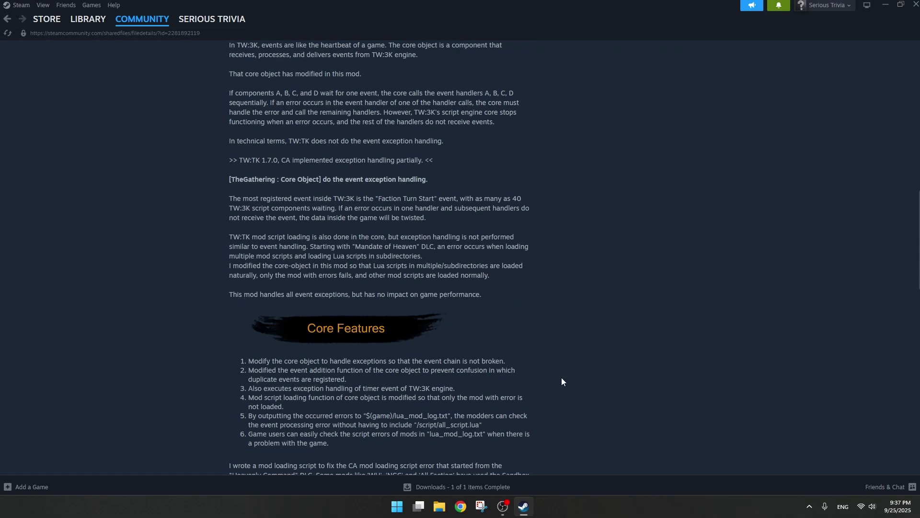
scroll(559, 377, up, 6)
scroll(553, 373, up, 9)
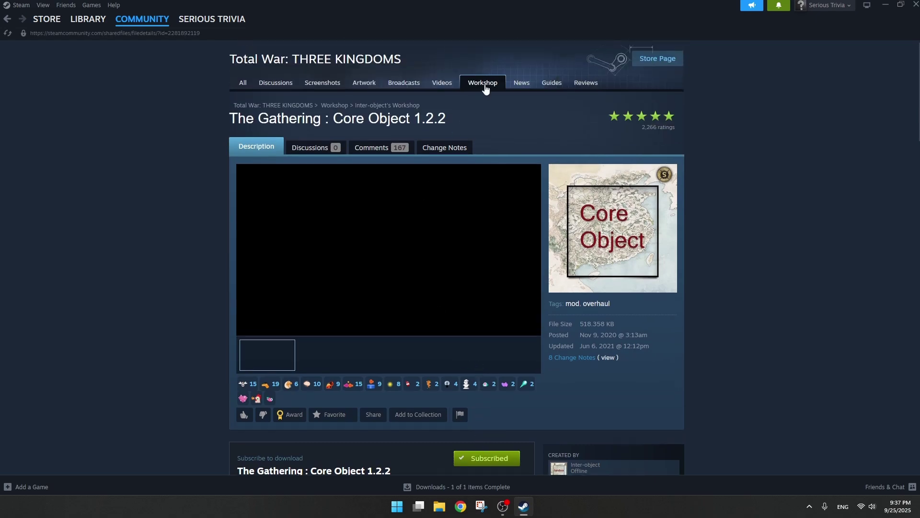
Return to the subscribed items of the Total War: THREE KINGDOMS workshop and open the 190 Expanded [Overhaul] mod page.
click(483, 84)
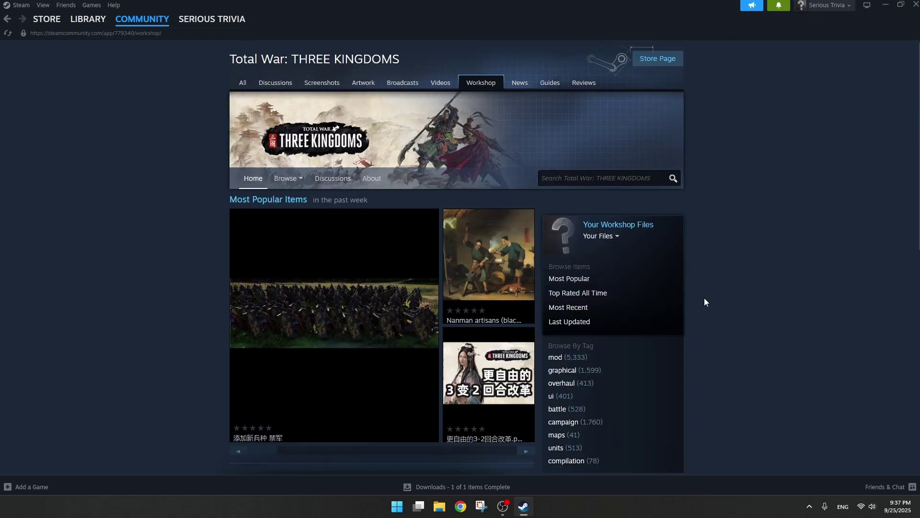
click(599, 236)
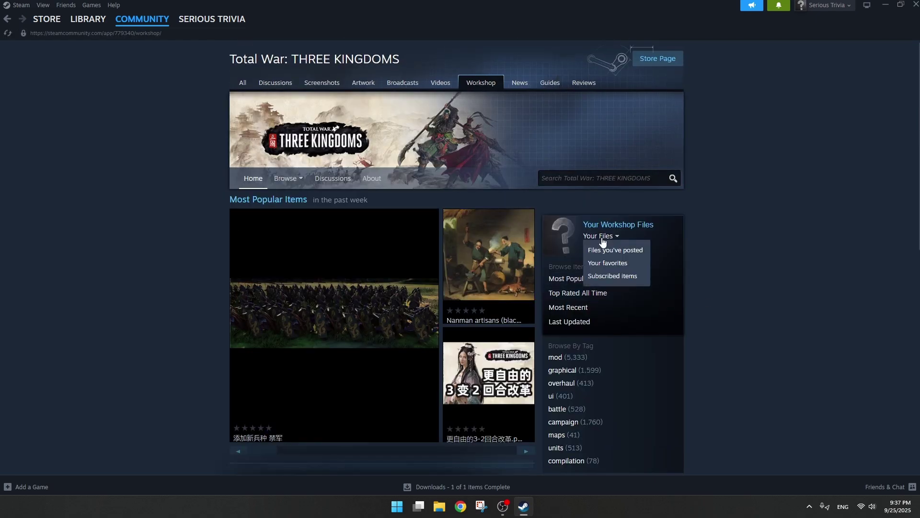
click(609, 277)
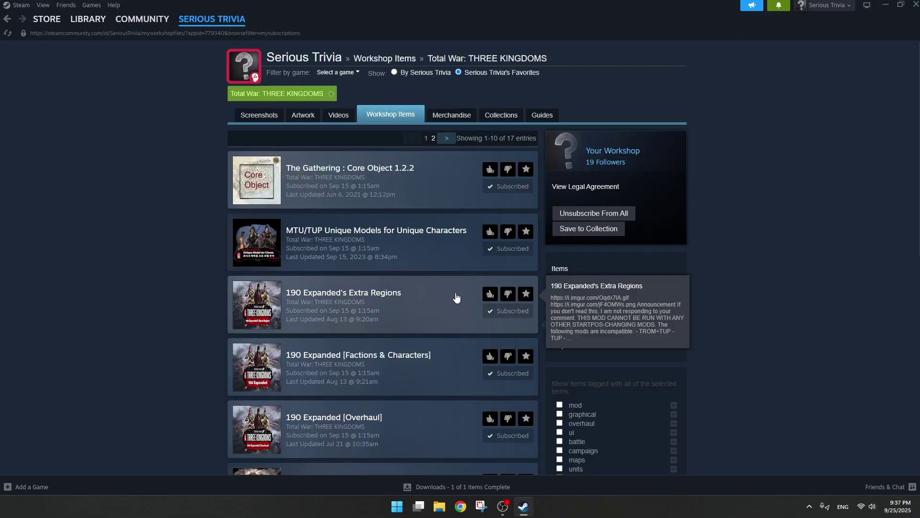
scroll(424, 300, down, 1)
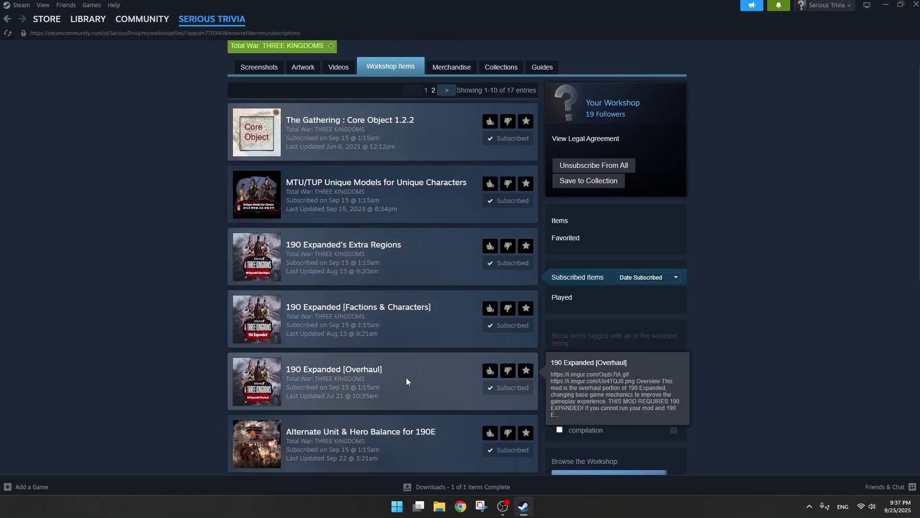
click(379, 371)
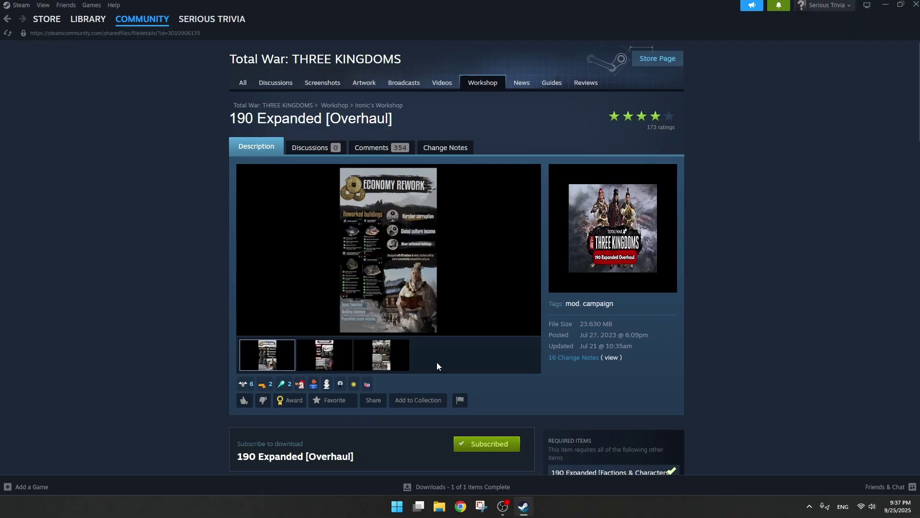
Open the 190 Expanded [Recommended] collection containing this mod and examine its full list of mods.
scroll(494, 355, down, 2)
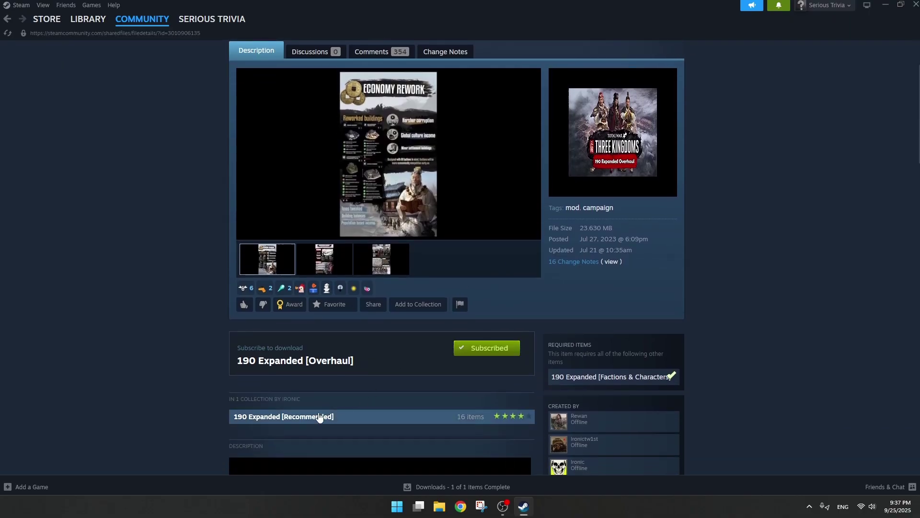
click(397, 417)
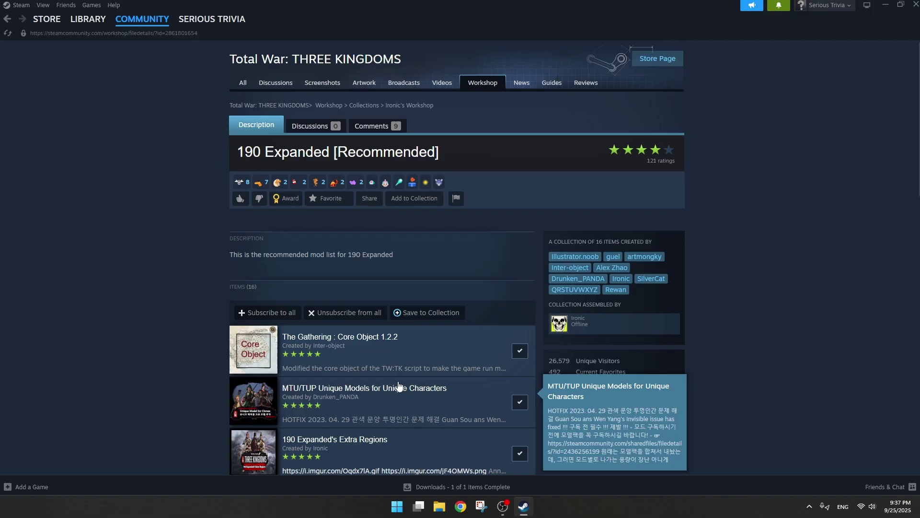
scroll(406, 353, down, 2)
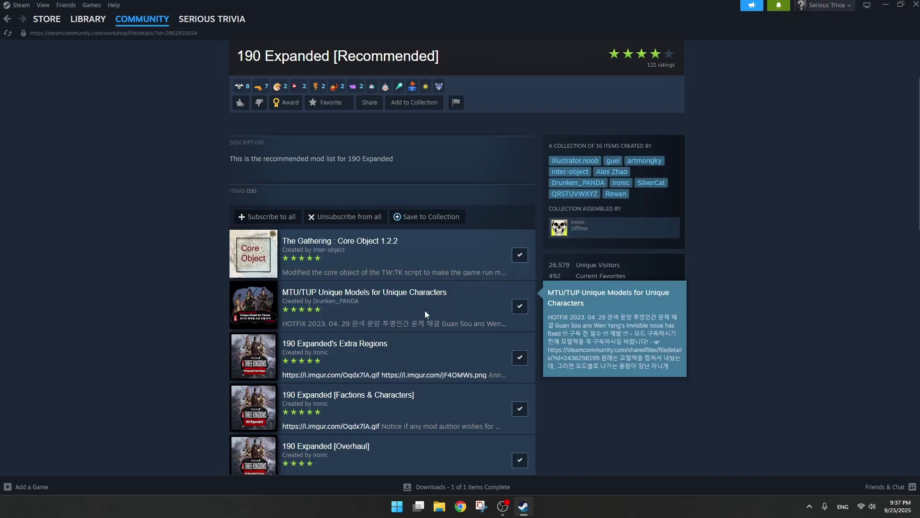
scroll(425, 309, down, 2)
scroll(425, 309, down, 2)
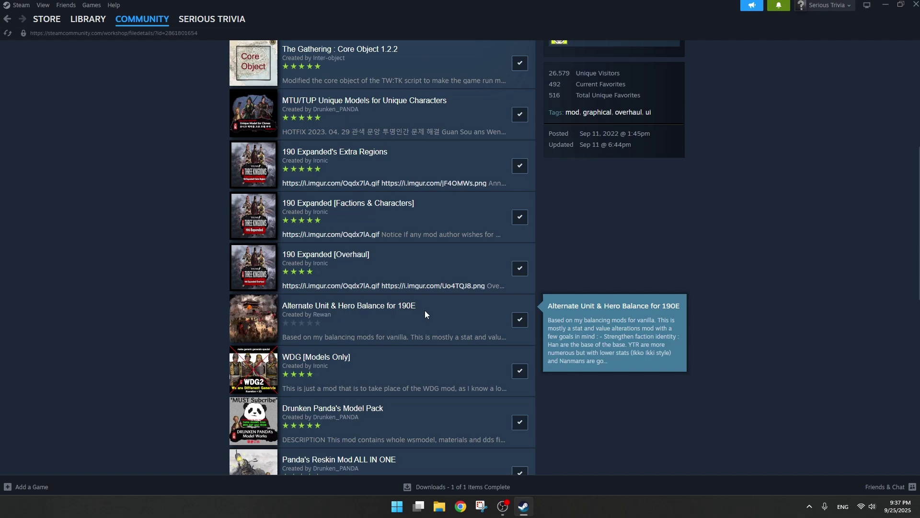
scroll(425, 309, down, 2)
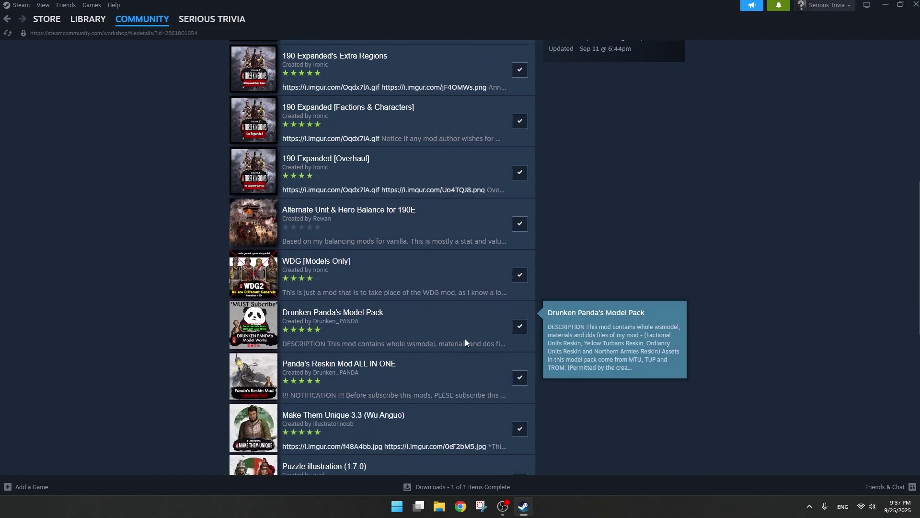
scroll(453, 387, down, 1)
scroll(451, 386, down, 2)
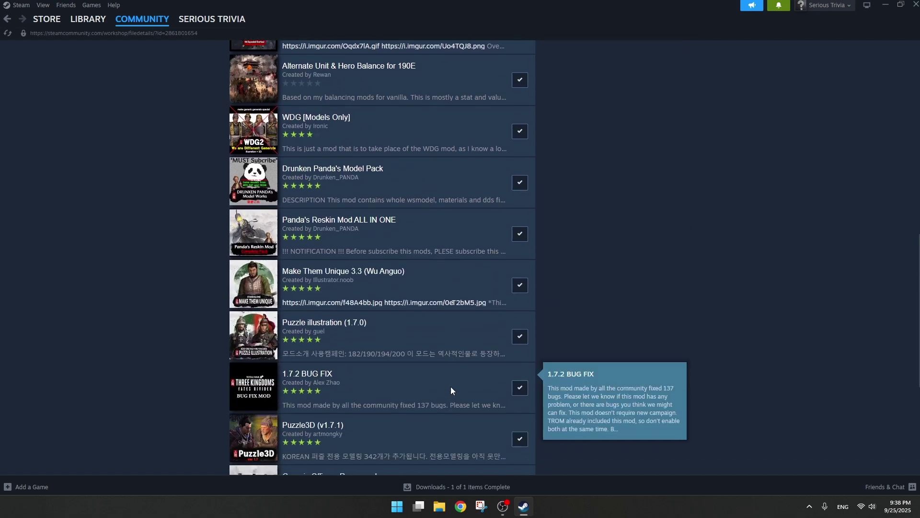
scroll(450, 386, down, 2)
scroll(407, 356, down, 2)
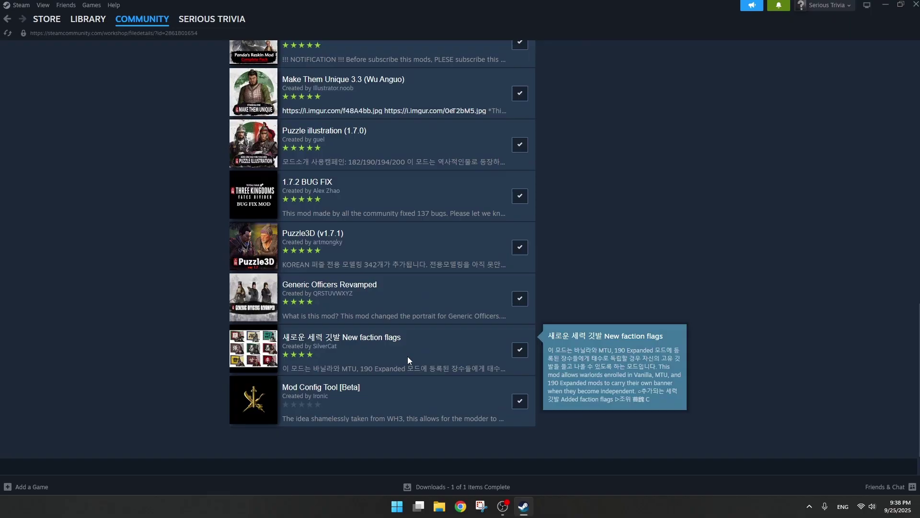
scroll(408, 297, up, 6)
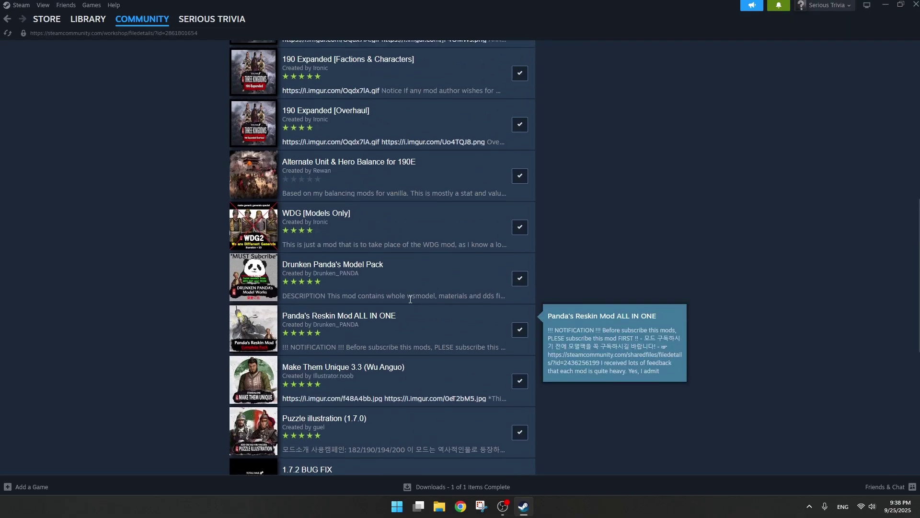
scroll(409, 299, up, 1)
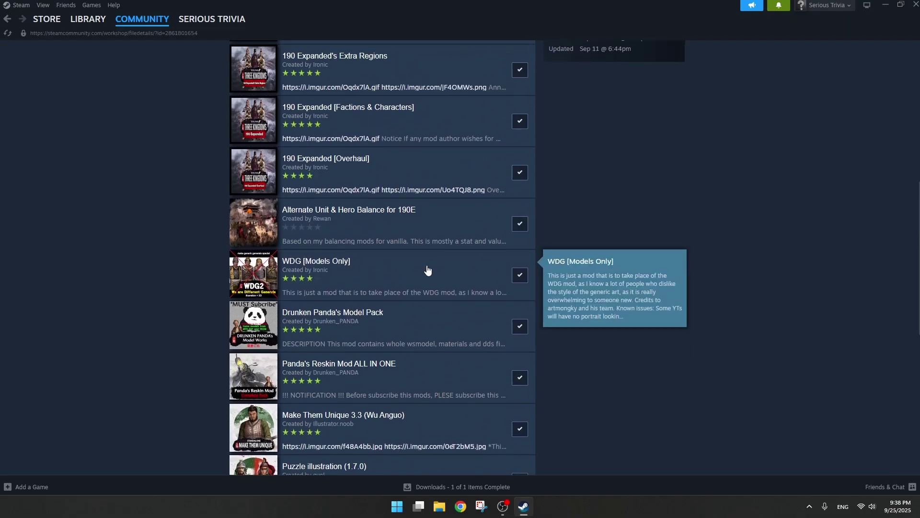
Check the download status of Total War: THREE KINGDOMS and close the Steam window.
click(476, 487)
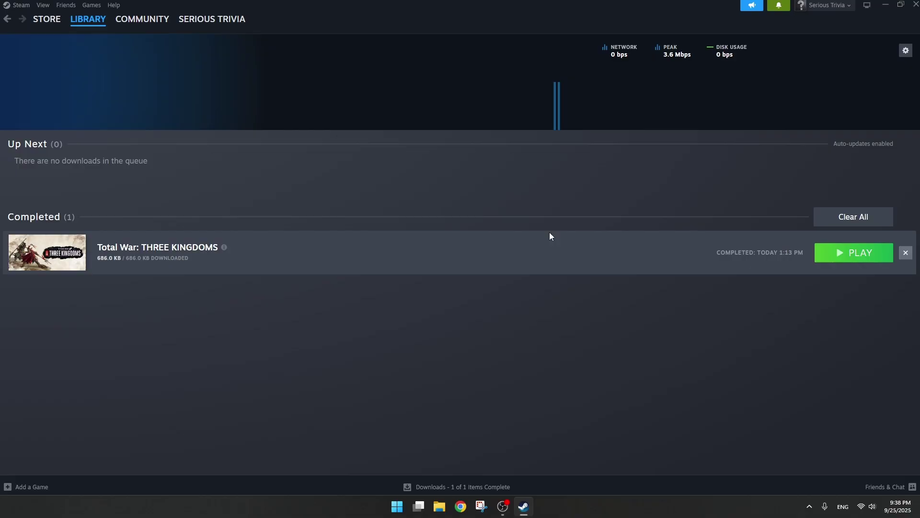
click(914, 6)
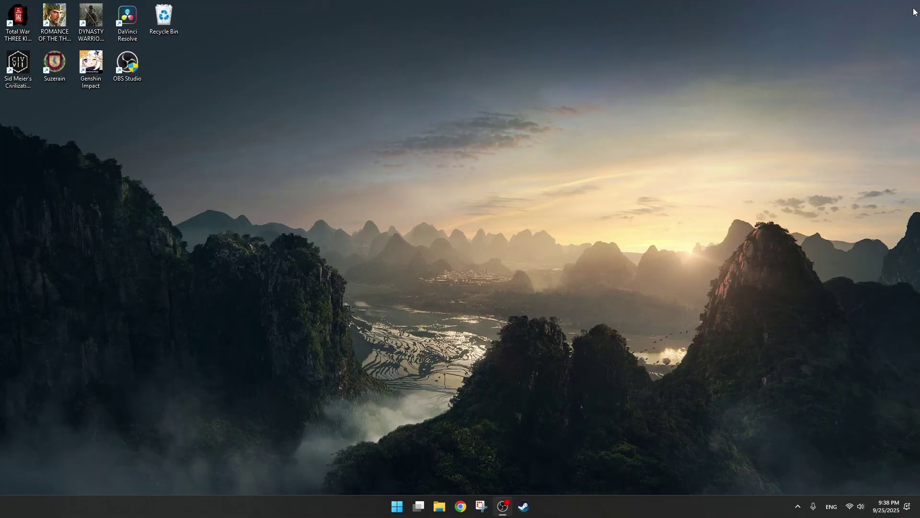
Launch Total War: THREE KINGDOMS from the desktop and review the active mods and their load order in the mod manager.
double_click(21, 38)
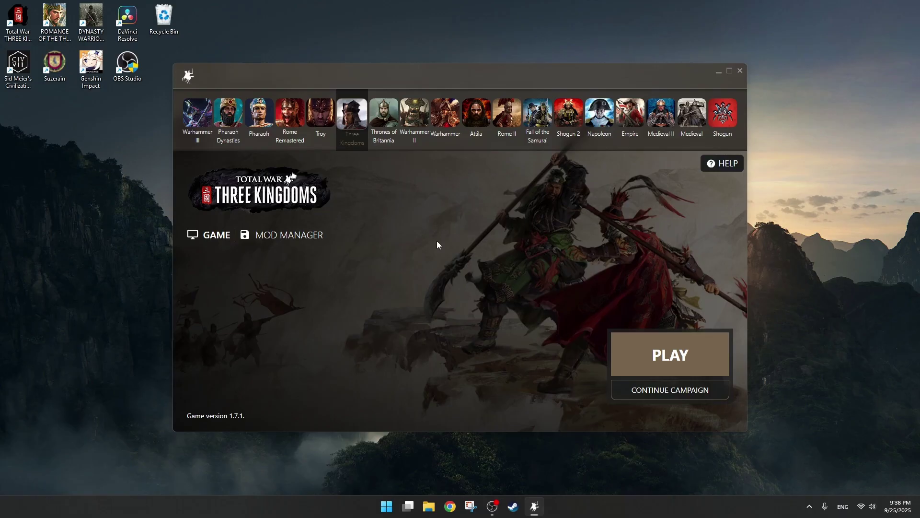
click(314, 239)
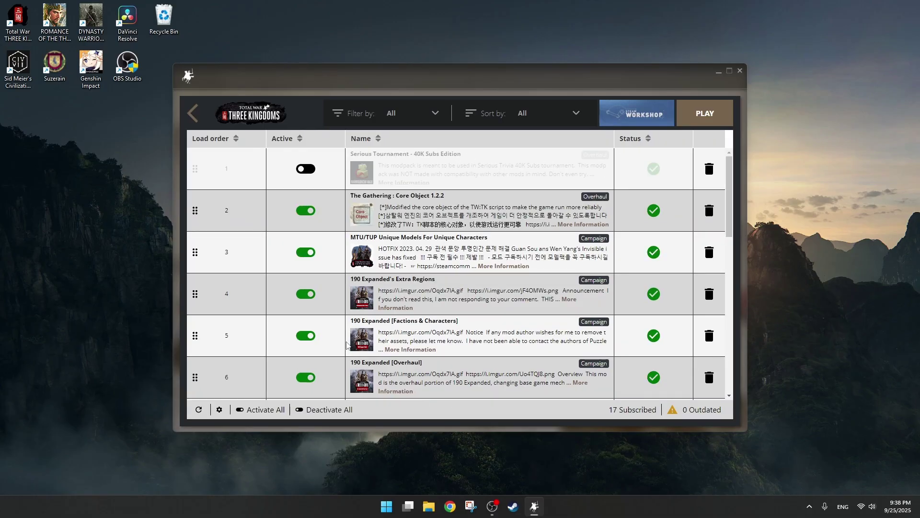
scroll(478, 277, down, 3)
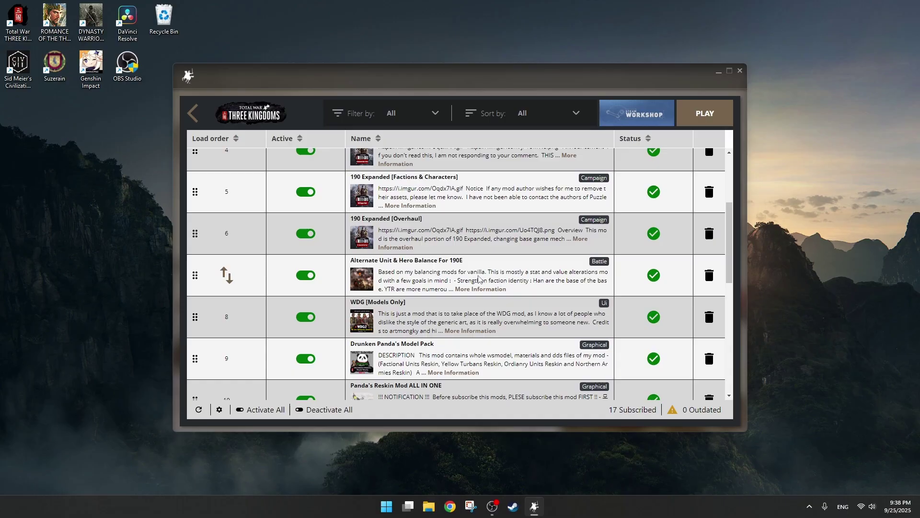
scroll(479, 277, up, 3)
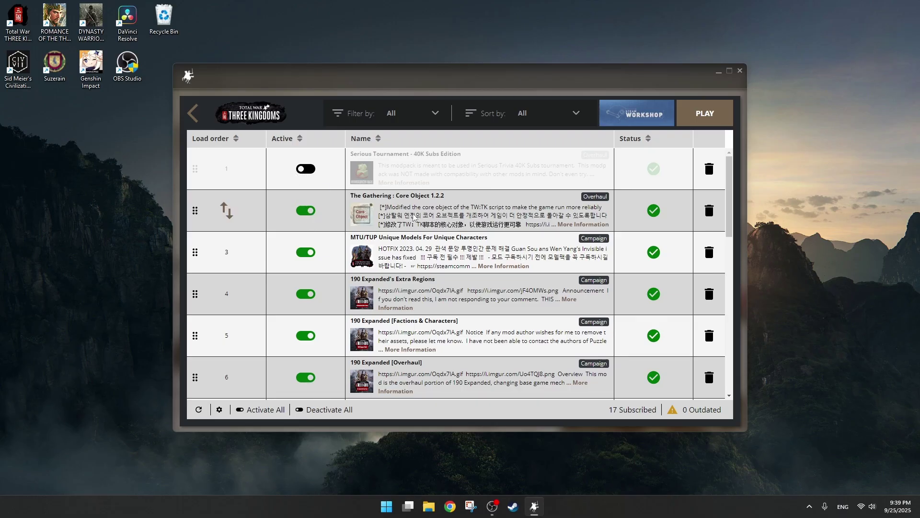
scroll(417, 273, down, 2)
scroll(416, 273, down, 2)
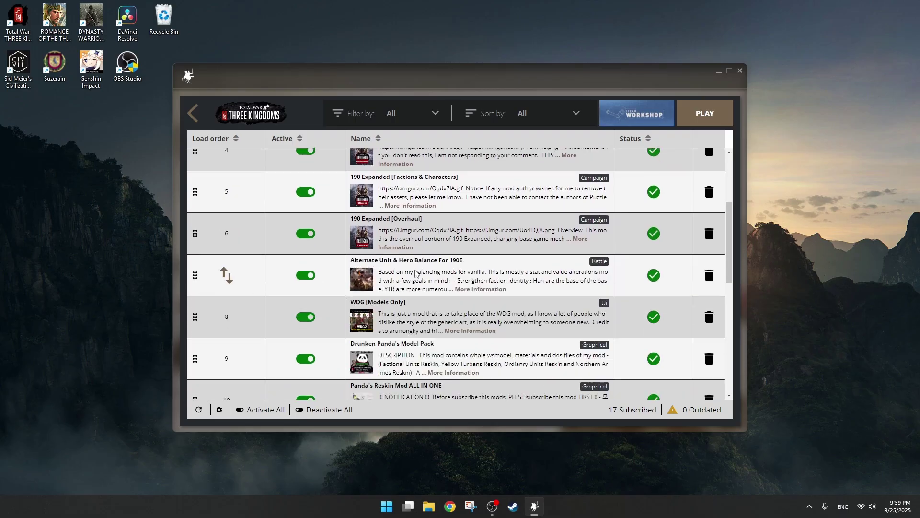
scroll(417, 273, down, 2)
scroll(416, 273, down, 5)
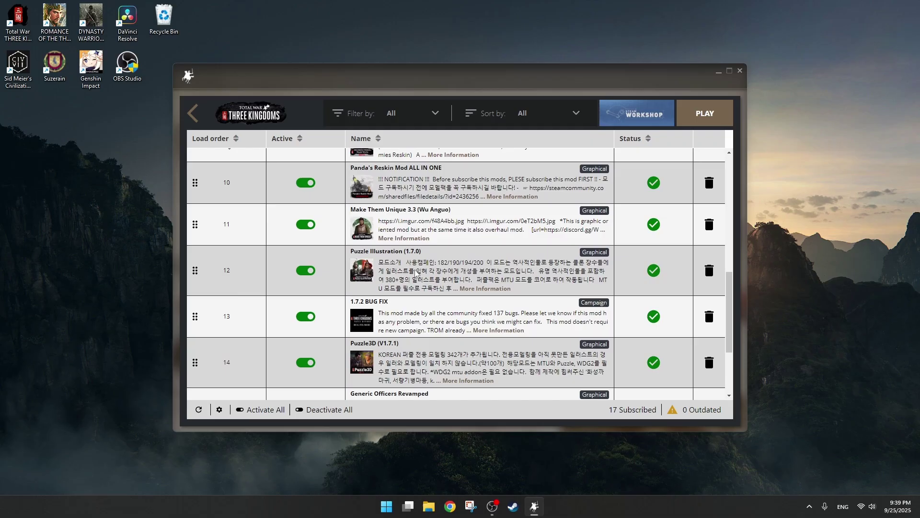
scroll(417, 272, down, 1)
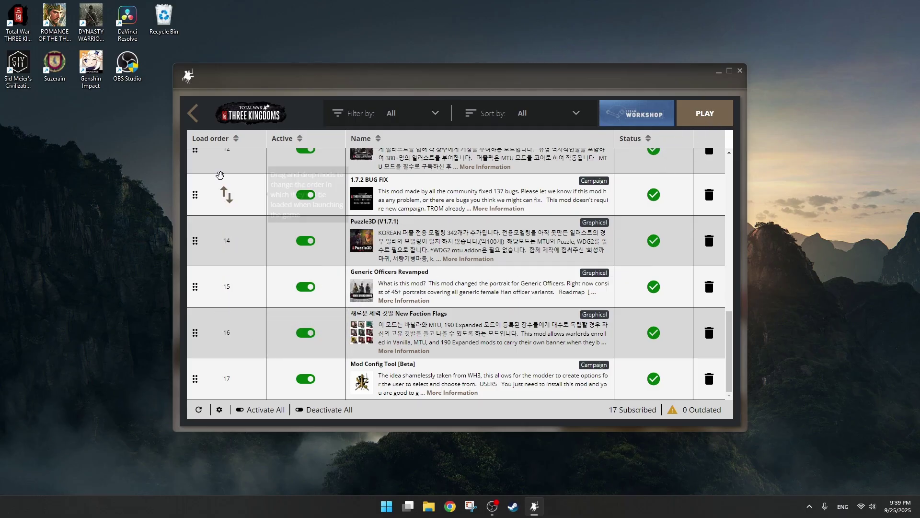
Return from the mod manager to the game page, start play to review the full list of mods in the notice, and dismiss it.
click(193, 114)
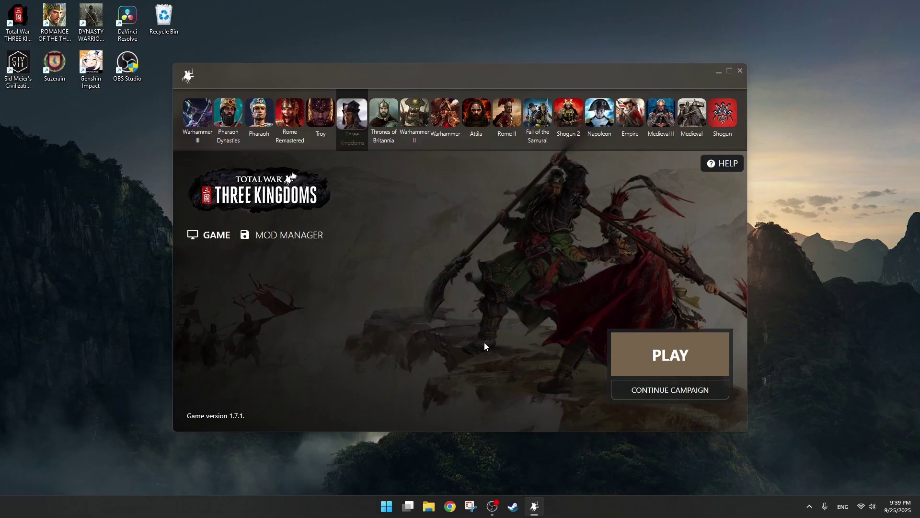
click(647, 357)
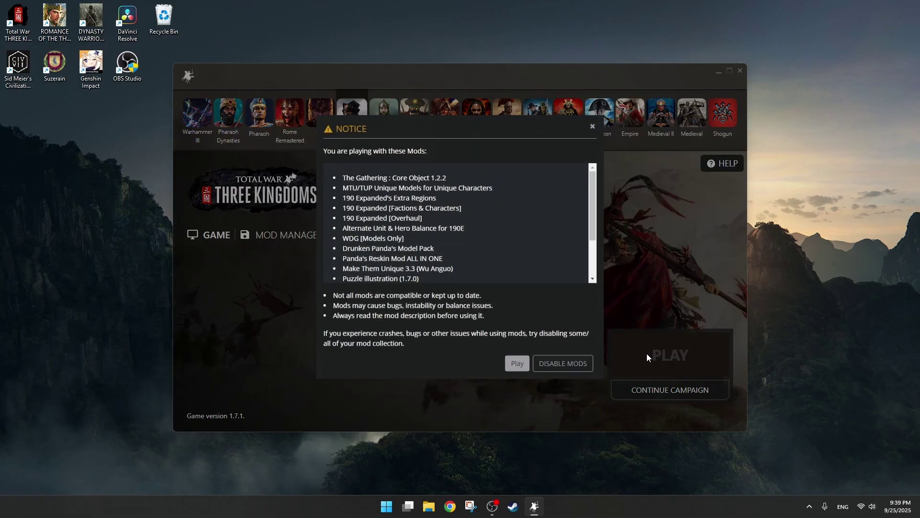
scroll(452, 223, down, 1)
scroll(452, 222, down, 2)
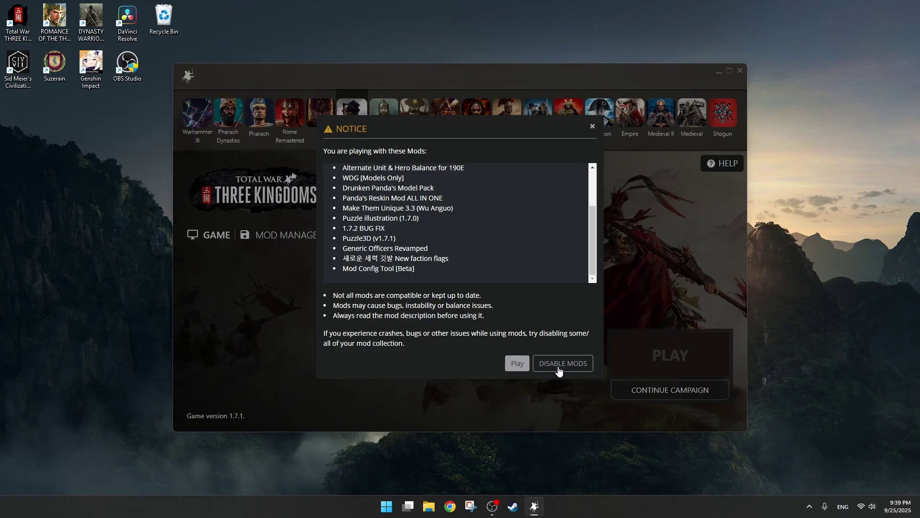
click(592, 127)
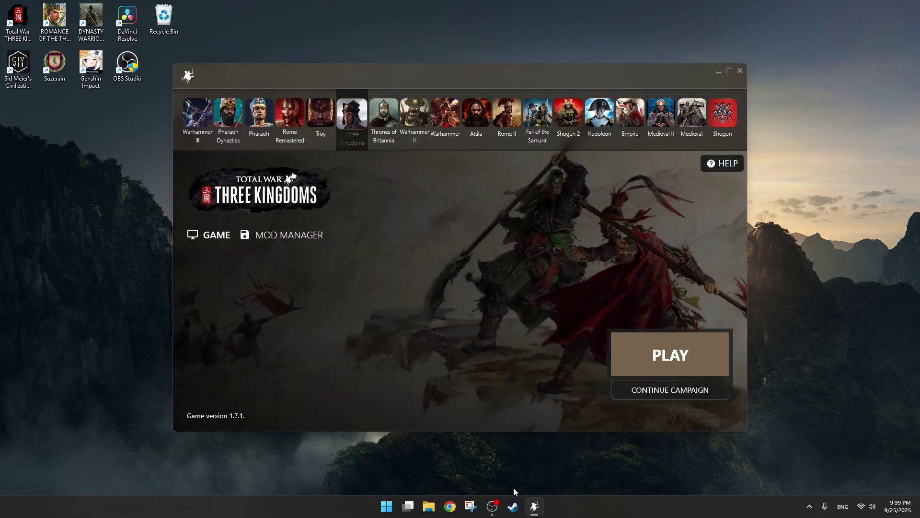
Switch to Steam, open the subscribed items of the Total War: THREE KINGDOMS workshop and examine the order of the subscribed mods.
click(513, 506)
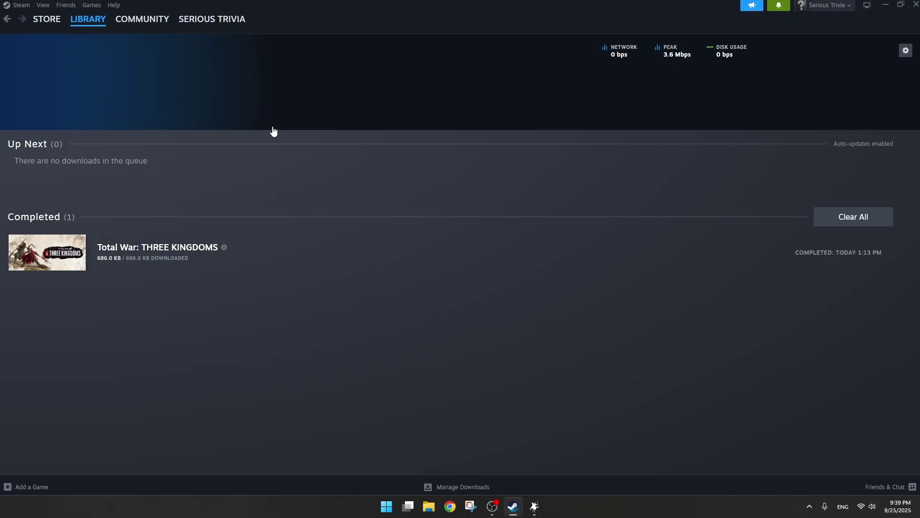
click(103, 34)
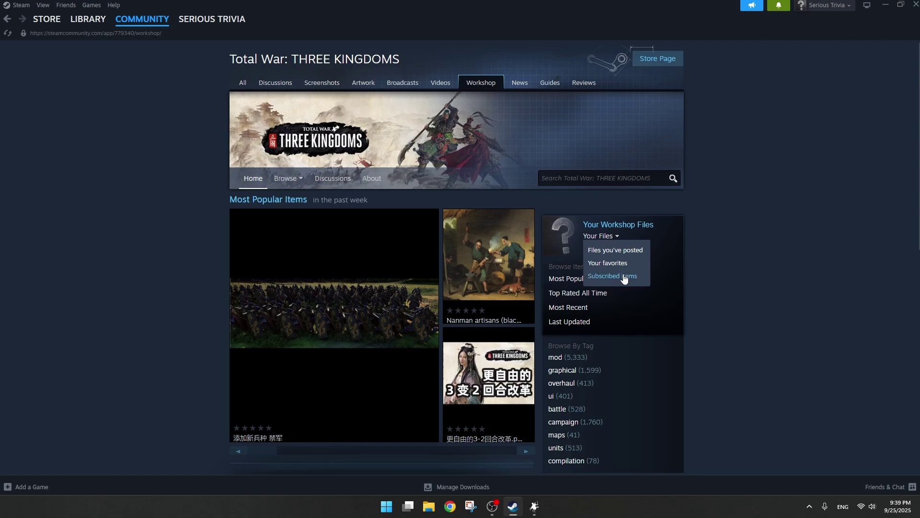
click(610, 240)
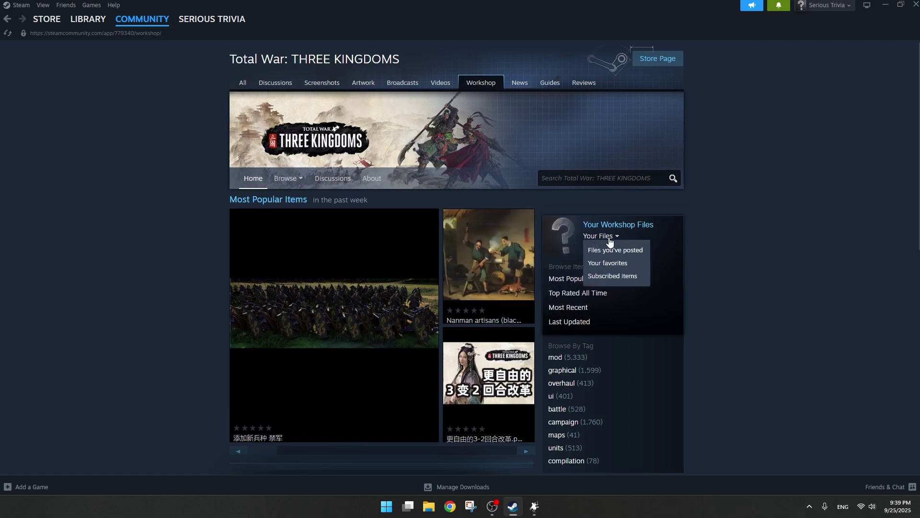
click(616, 277)
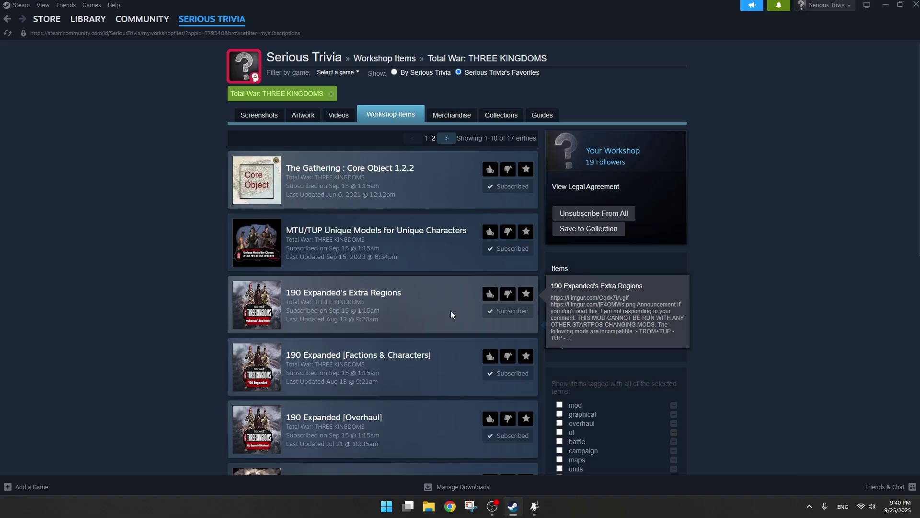
scroll(450, 314, down, 3)
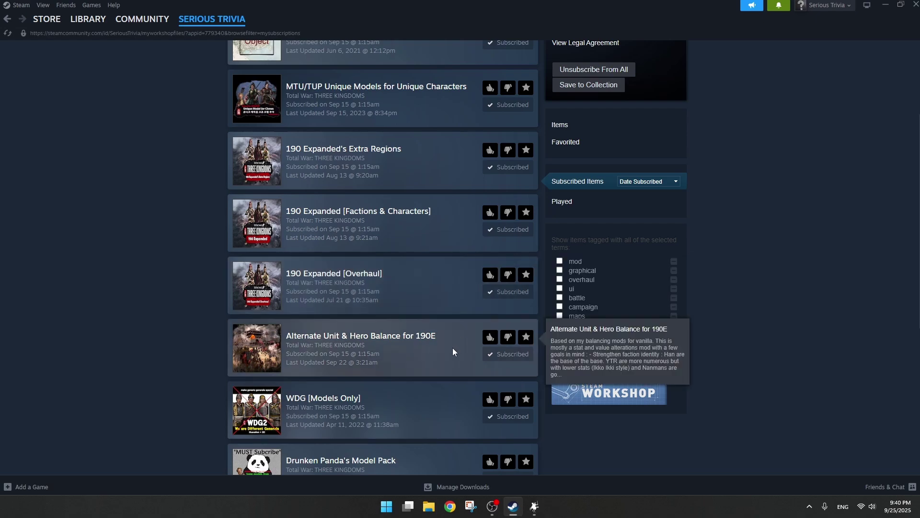
scroll(452, 347, up, 3)
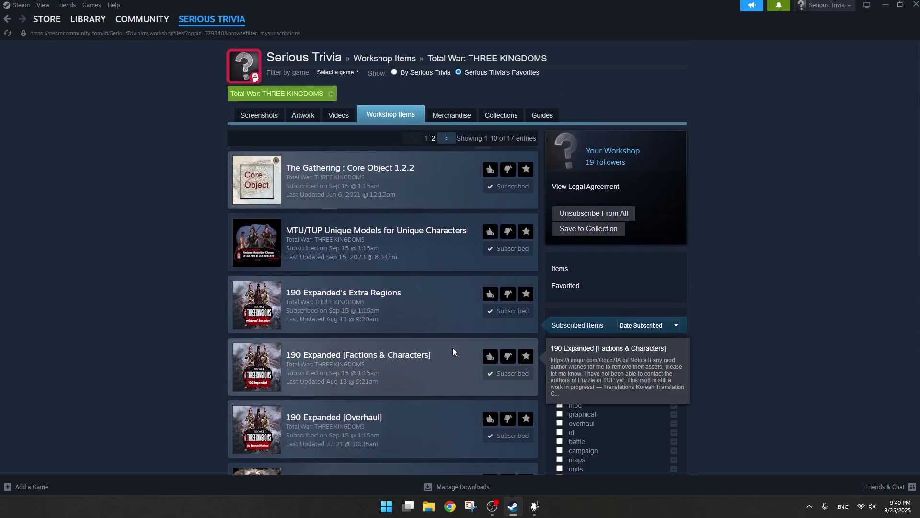